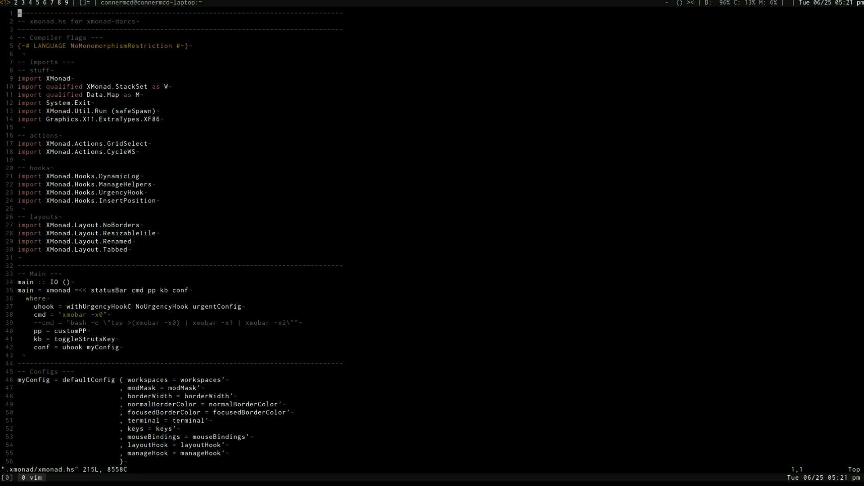
Read through the whole xmonad.hs configuration from imports to mouse bindings and return to its first line.
key("ctrl+d")
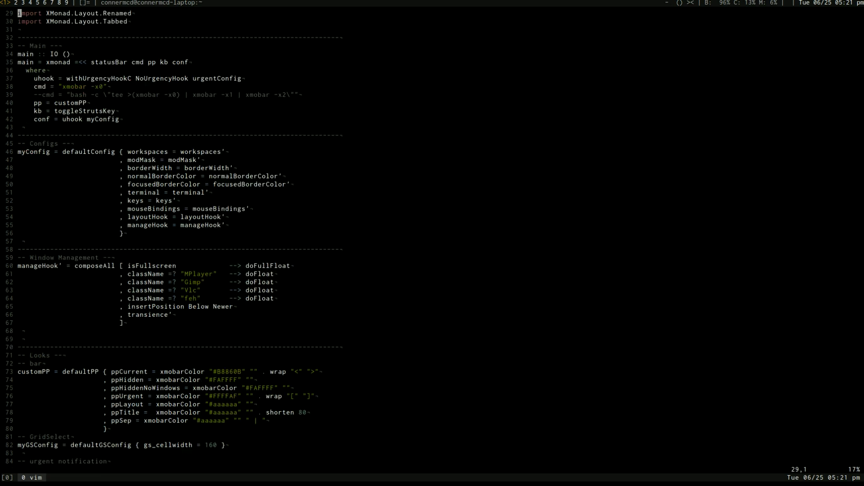
key("ctrl+d")
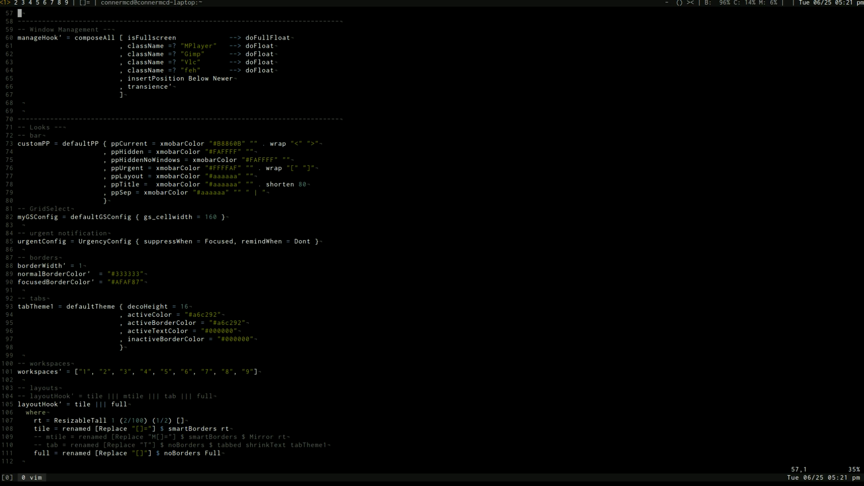
key("ctrl+d")
key("ctrl+d")
key("ctrl+d")
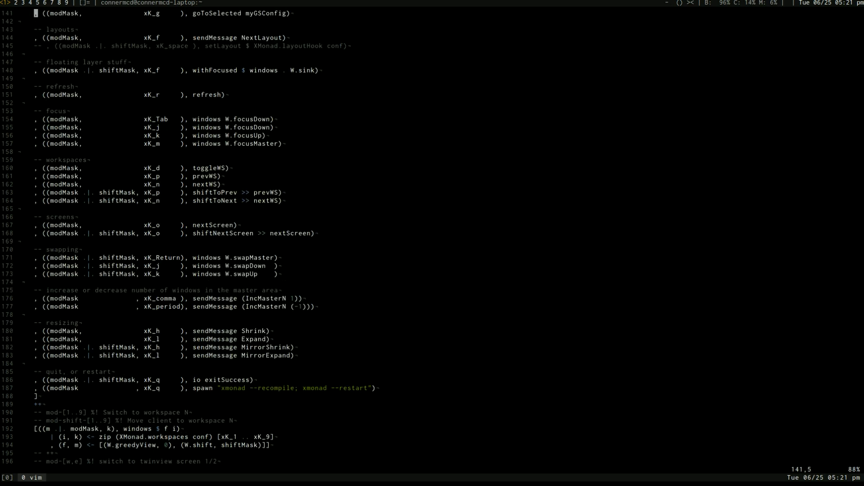
key("ctrl+d")
key("ctrl+d")
key("ctrl+d")
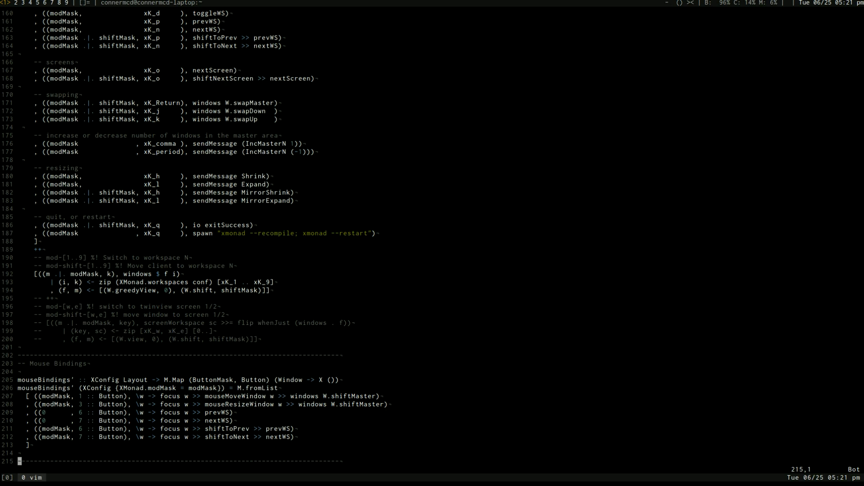
key("ctrl+u")
key("ctrl+u")
key("ctrl+u")
key("ctrl+u")
key("ctrl+u")
key("ctrl+u")
key("ctrl+u")
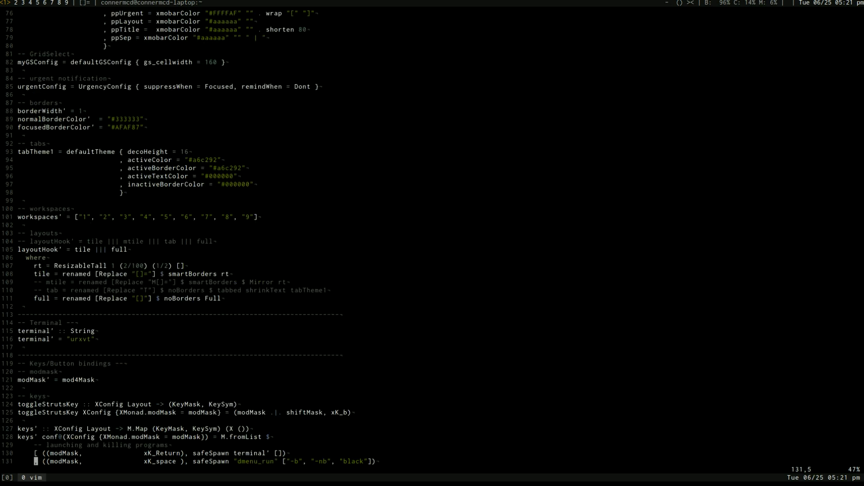
key("ctrl+u")
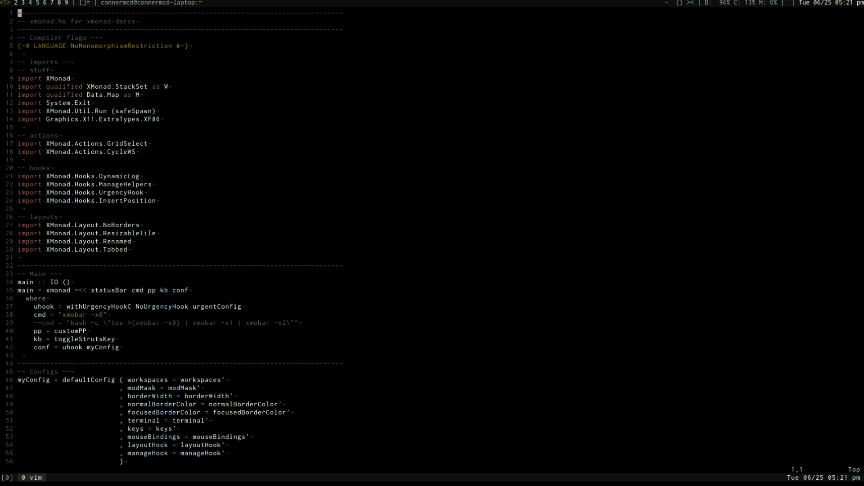
key("shift+g")
key("g")
key("g")
Split the tmux window into two side-by-side panes and list the home directory in the new pane with l.
key("ctrl+b")
key("shift+5")
type("l")
key("Return")
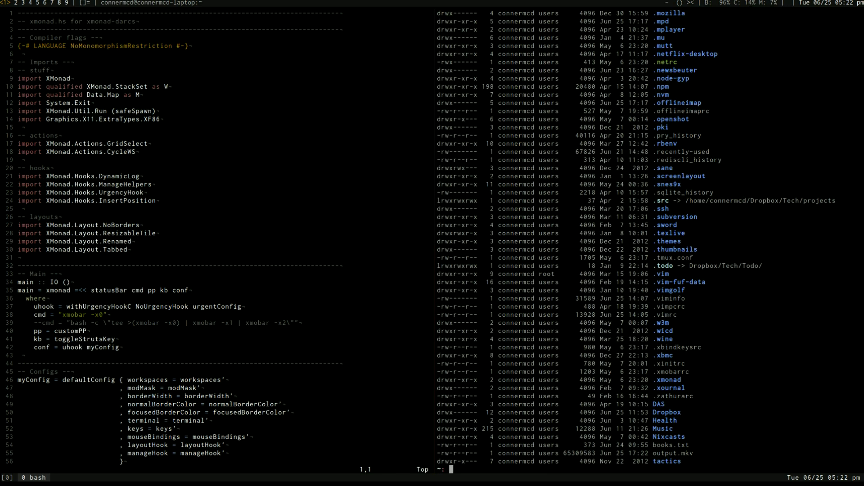
Close the new tmux pane, quit vim and exit the tmux session.
key("ctrl+d")
type(":q")
key("Return")
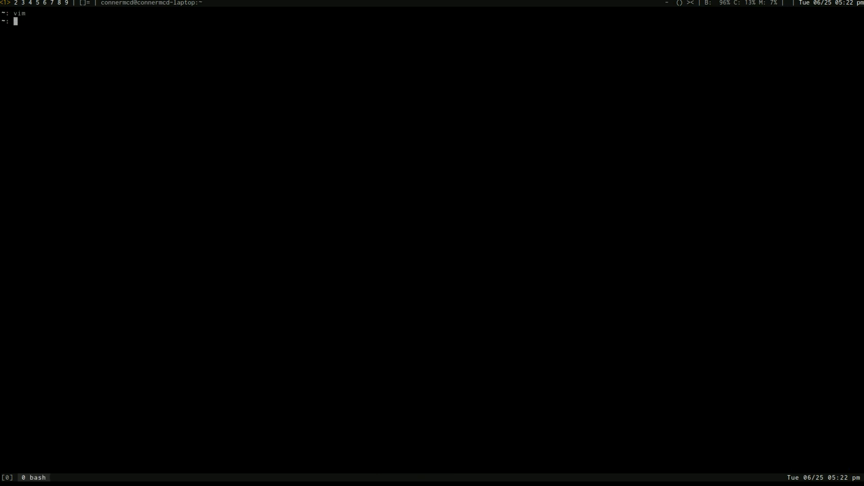
key("ctrl+d")
Open a Chromium window and stack it below the terminal at full width.
key("super+c")
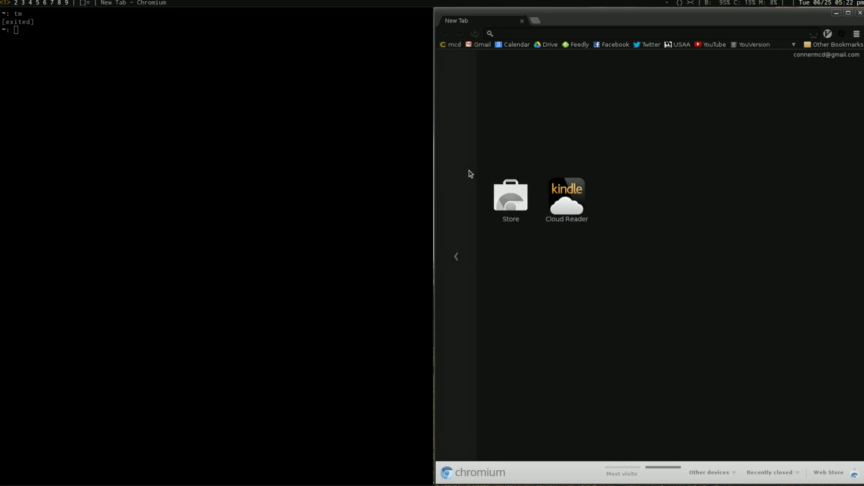
key("super+i")
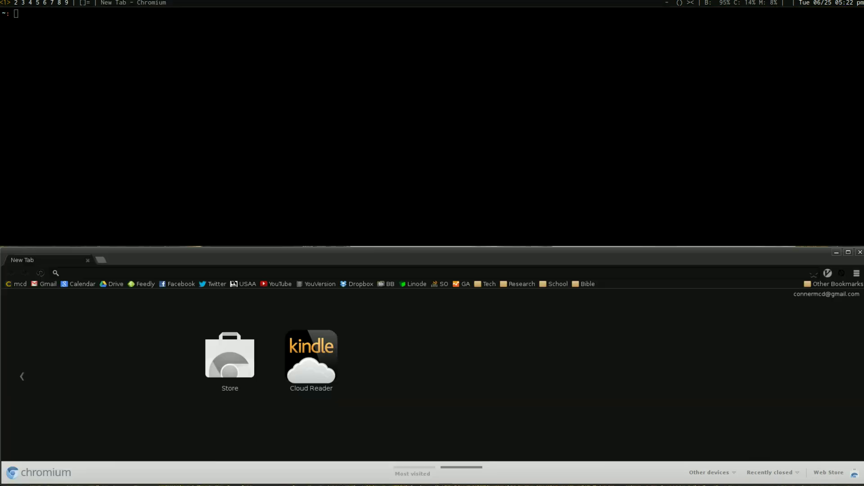
key("super+d")
Open two more terminals so that two windows are tiled in each of the two columns.
key("super+j")
key("super+shift+j")
key("super+Return")
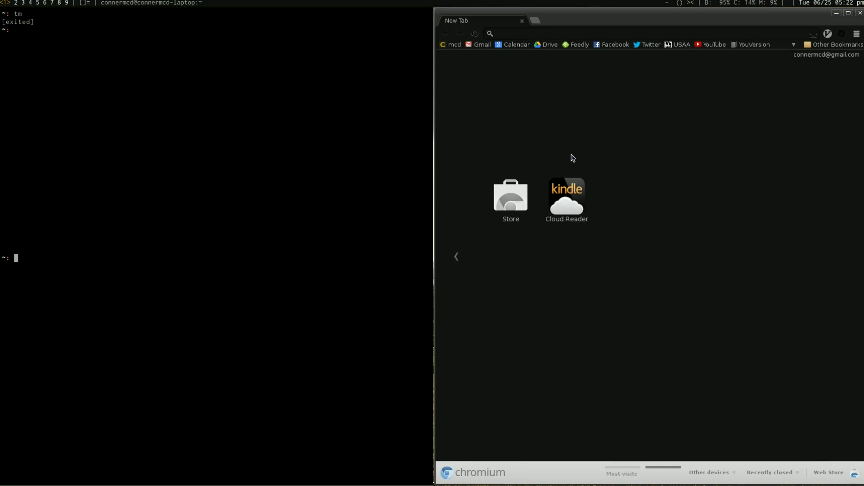
key("super+j")
key("super+j")
key("super+shift+Return")
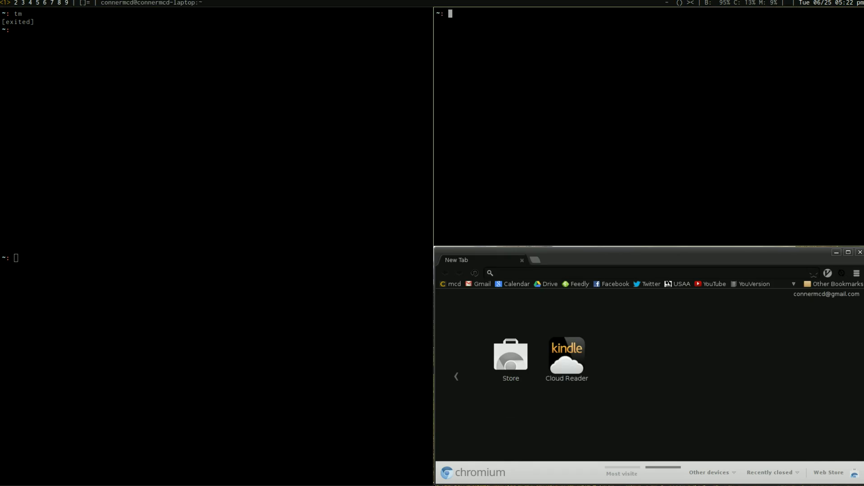
Close the Chromium and terminal windows and tile two fresh terminals side by side.
key("super+shift+c")
key("super+shift+c")
key("super+shift+c")
key("super+shift+c")
key("super+shift+Return")
key("super+shift+Return")
key("super+shift+Return")
key("super+shift+Return")
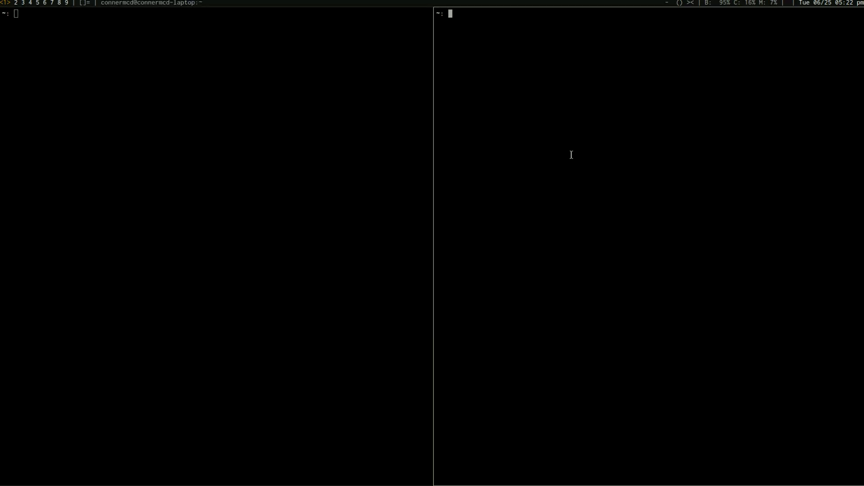
Fill the workspace with new terminals, one in the master area and fourteen stacked beside it.
key("ctrl+d")
key("ctrl+d")
key("ctrl+d")
key("ctrl+d")
key("super+shift+Return")
key("super+shift+Return")
key("super+shift+Return")
key("super+shift+Return")
key("super+shift+Return")
key("super+shift+Return")
key("super+shift+Return")
key("super+shift+Return")
key("super+shift+Return")
key("super+shift+Return")
key("super+shift+Return")
key("super+shift+Return")
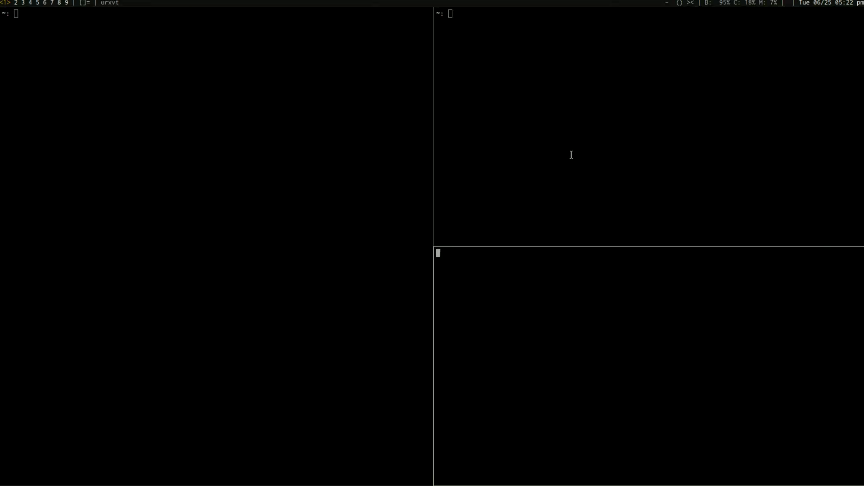
key("super+shift+Return")
key("super+shift+Return")
key("super+shift+Return")
key("super+shift+Return")
key("super+shift+Return")
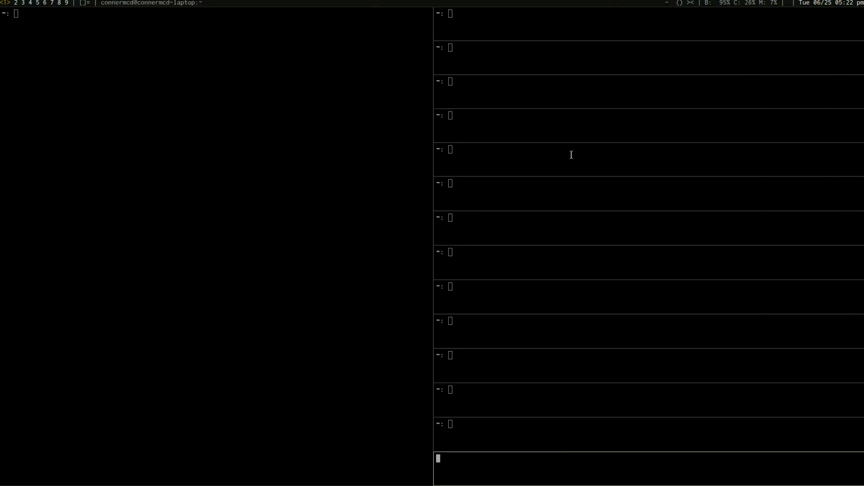
Close the stacked terminals one after another until a single full-size terminal remains.
key("ctrl+d")
key("ctrl+d")
key("ctrl+d")
key("ctrl+d")
key("ctrl+d")
key("ctrl+d")
key("ctrl+d")
key("ctrl+d")
key("ctrl+d")
key("ctrl+d")
key("ctrl+d")
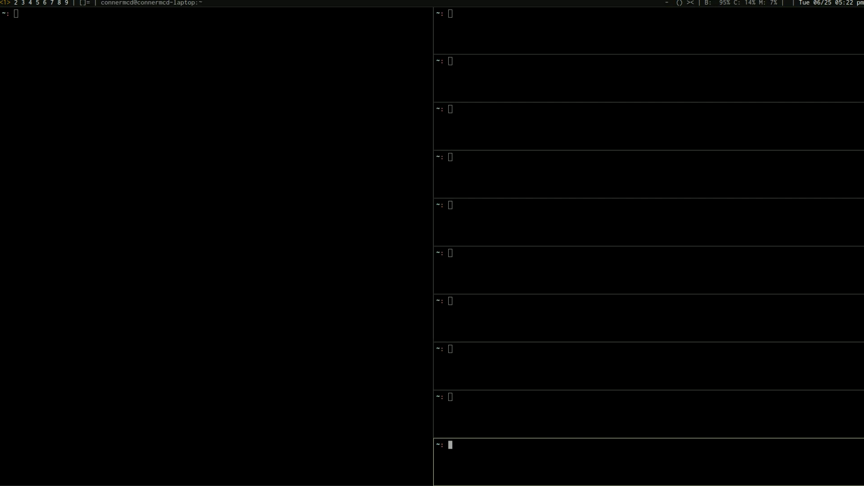
key("ctrl+d")
key("ctrl+d")
key("ctrl+d")
key("ctrl+d")
key("ctrl+d")
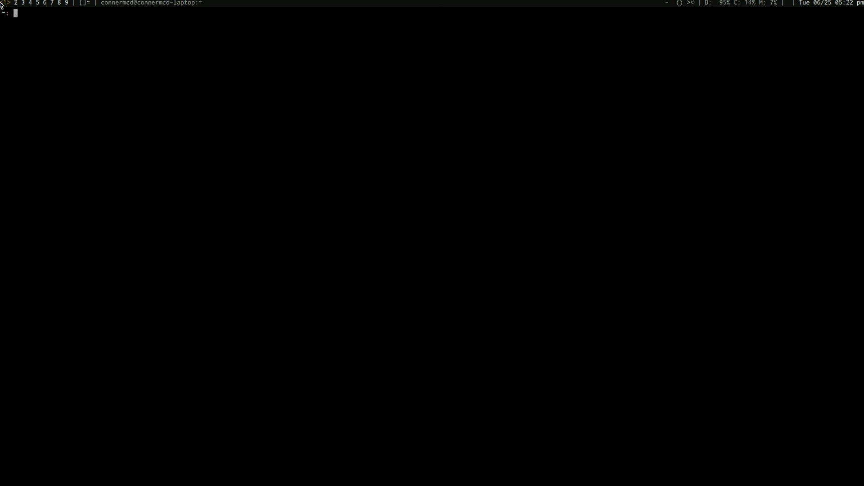
Start a tmux session in the remaining terminal.
key("super+b")
type("t")
key("Return")
key("super+b")
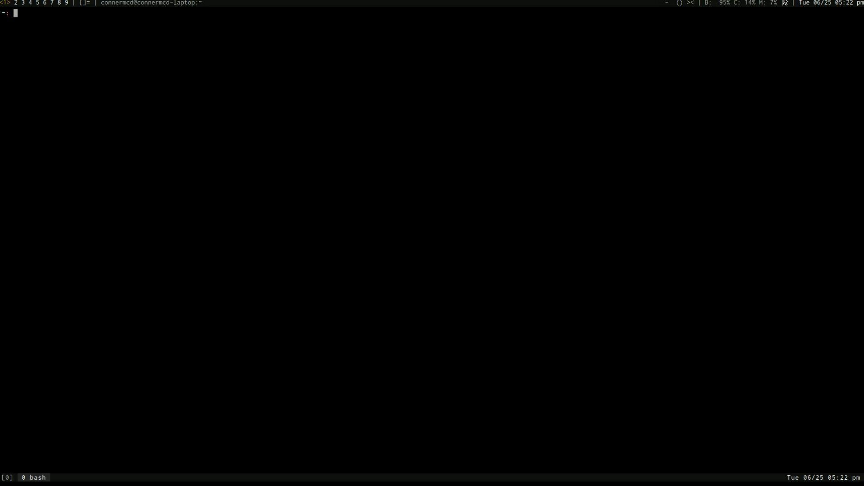
Switch to the empty workspace 2 and return to workspace 1.
left_click(20, 2)
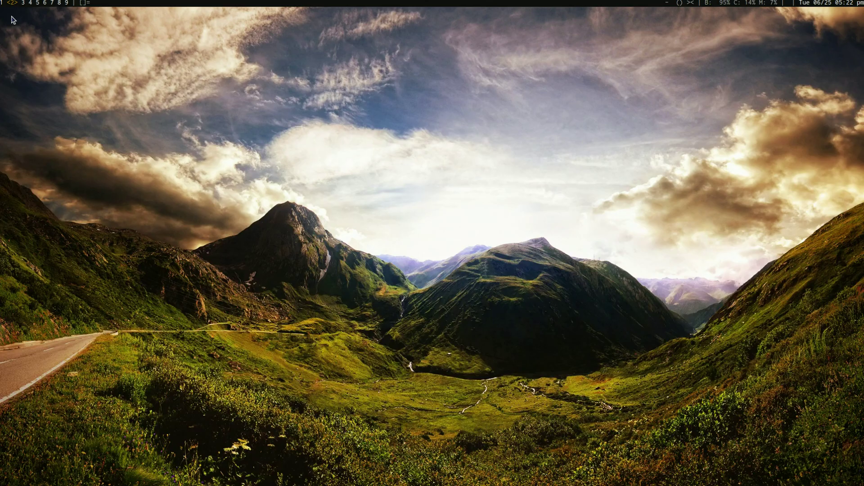
left_click(2, 3)
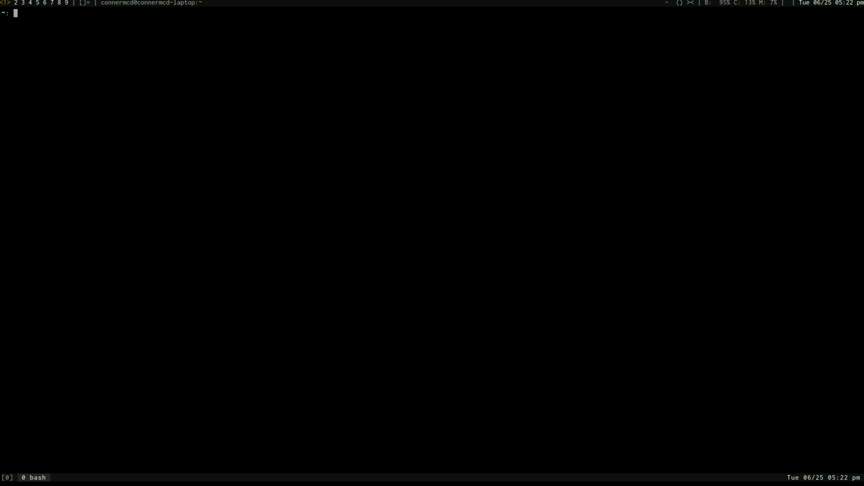
Open three more terminals, stacking them beside the terminal that runs tmux.
key("alt+shift+Return")
key("alt+m")
key("alt+t")
left_click(86, 17)
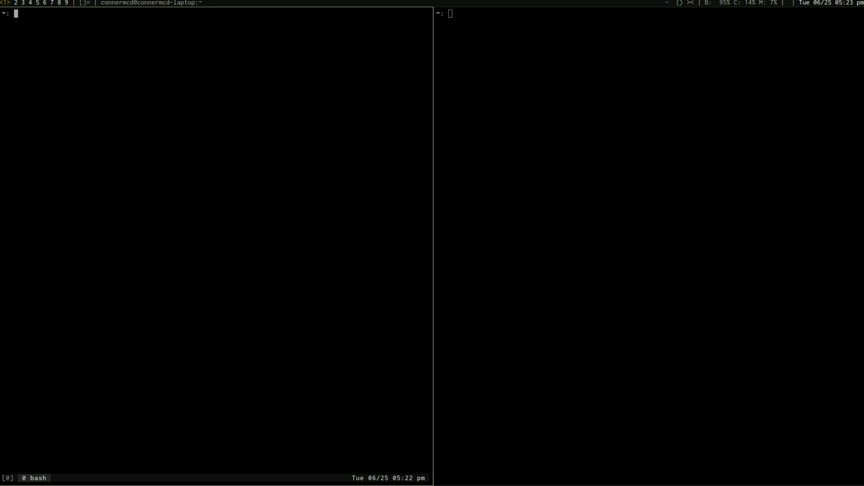
key("alt+shift+Return")
key("alt+shift+Return")
List the home directory with l in one of the stacked terminals.
left_click(493, 198)
type("l")
key("Return")
Swap the terminal showing the directory listing up and down through the tiled window positions.
key("alt+shift+k")
key("alt+shift+j")
key("alt+shift+j")
key("alt+shift+k")
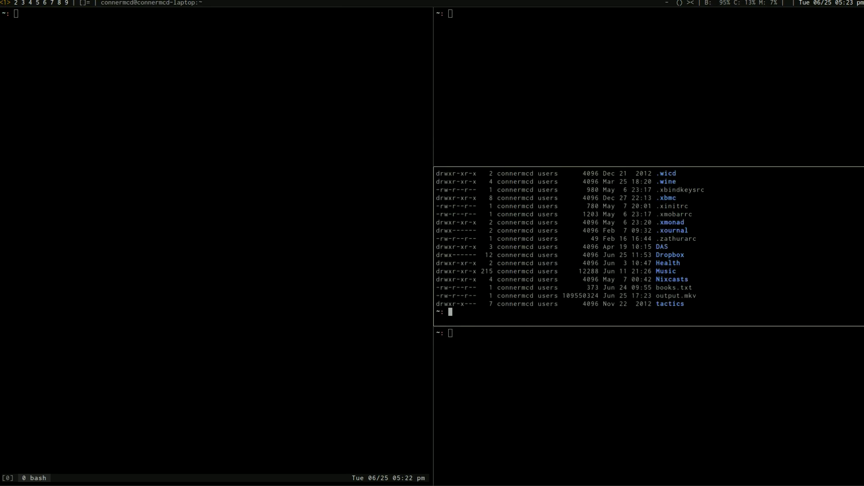
key("alt+shift+k")
key("alt+shift+k")
key("alt+shift+j")
key("alt+shift+j")
Switch the workspace to the full layout and cycle the focus through the maximized terminals.
key("alt+space")
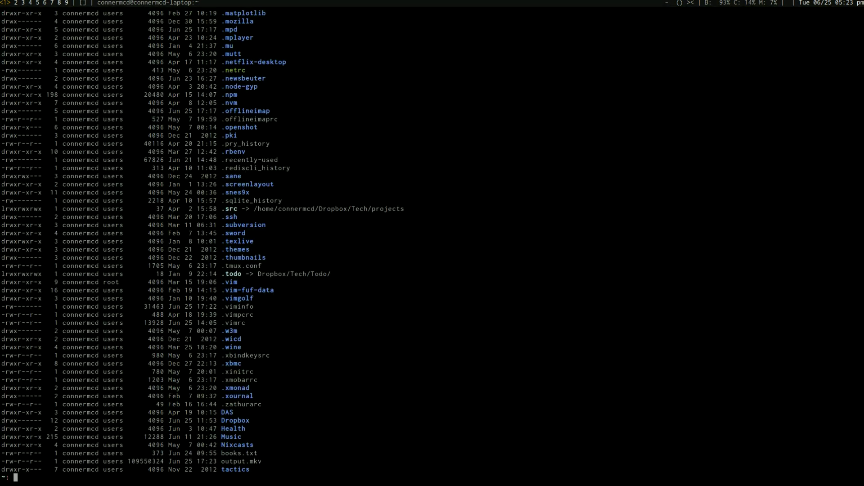
key("alt+j")
key("alt+j")
key("alt+j")
key("alt+j")
key("alt+j")
key("alt+j")
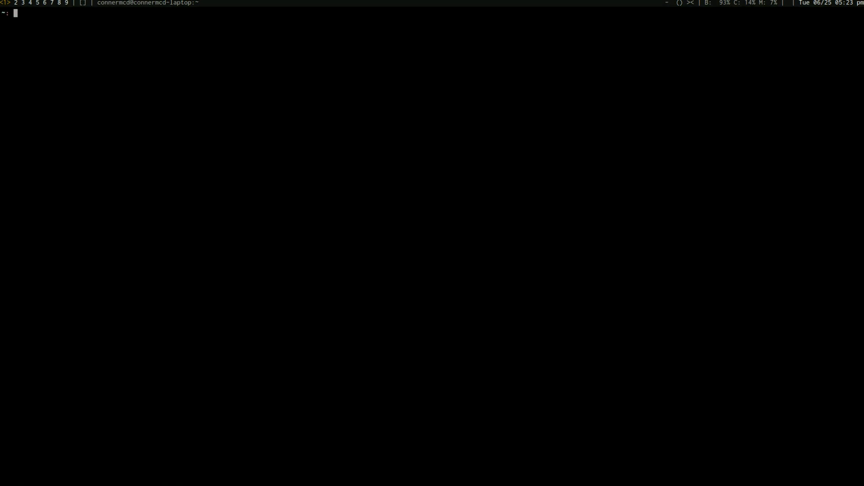
Close the surplus terminals and tile one cleared terminal beside the tmux terminal.
key("ctrl+d")
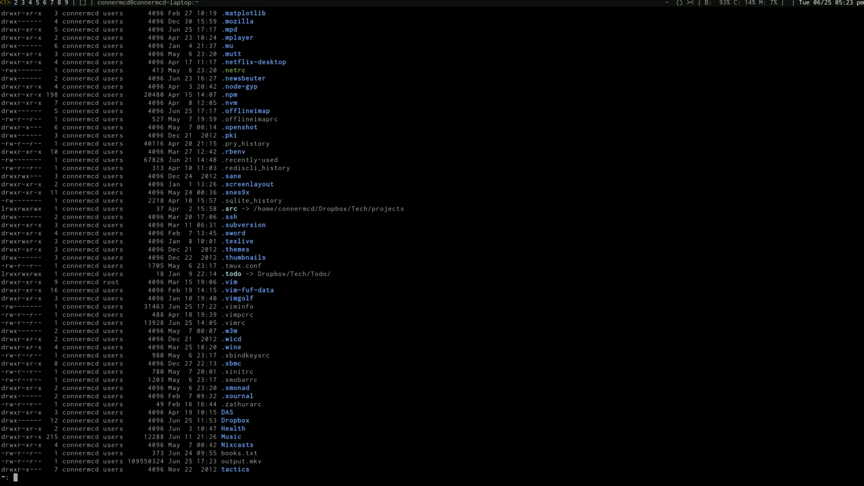
key("ctrl+l")
key("alt+space")
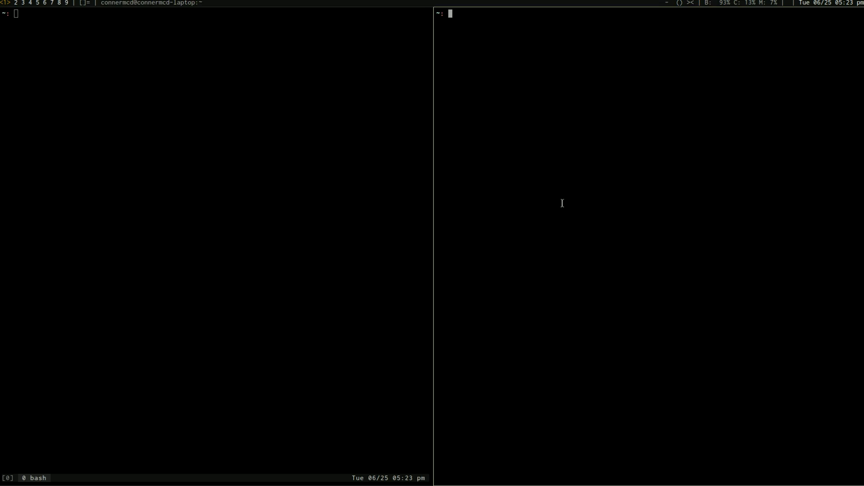
Float the plain terminal, shrink it and move it over the other half of the tmux terminal.
key("super+shift+space")
left_click_drag(523, 378, 458, 210)
left_click_drag(328, 114, 666, 171)
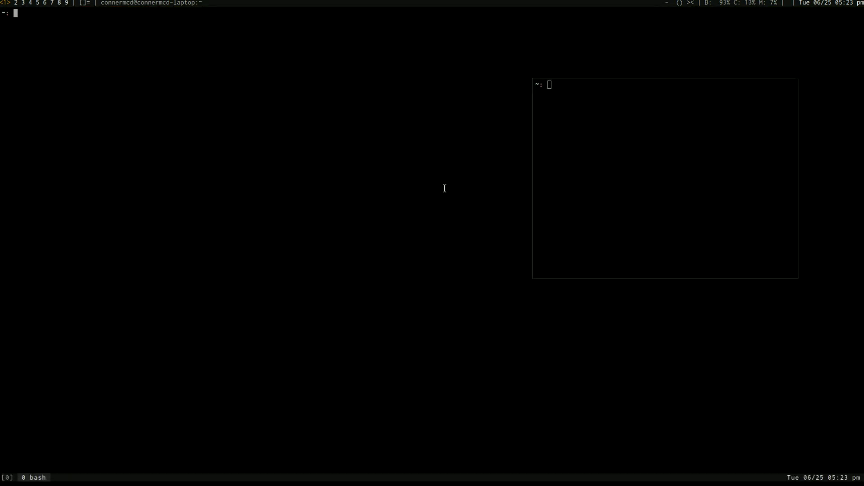
Close the floating terminal and launch gimp through the dmenu program launcher.
key("super+shift+c")
key("super+p")
type("gim")
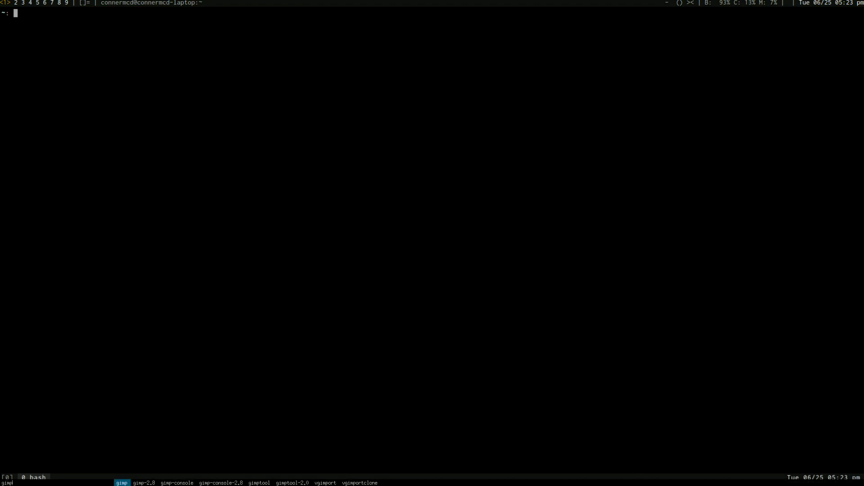
type("p")
key("Return")
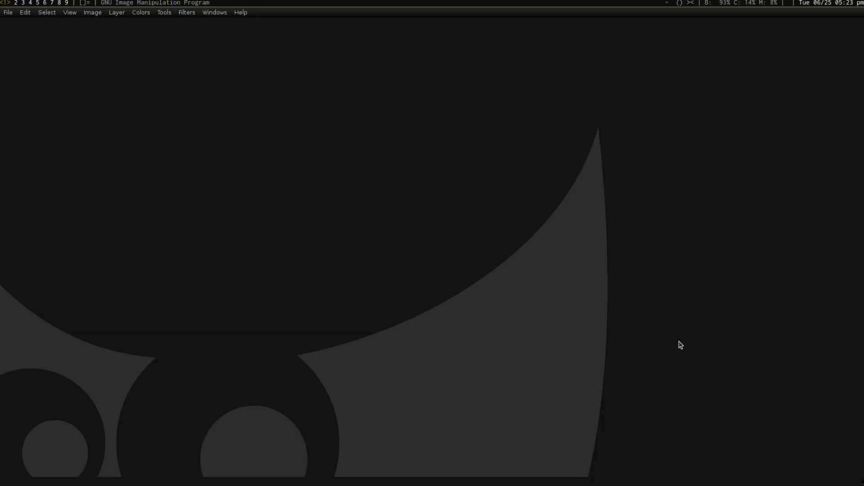
Shrink the floating GIMP window and move it around above the tmux terminal.
left_click_drag(679, 342, 393, 267)
left_click_drag(225, 158, 408, 216)
left_click_drag(218, 117, 421, 133)
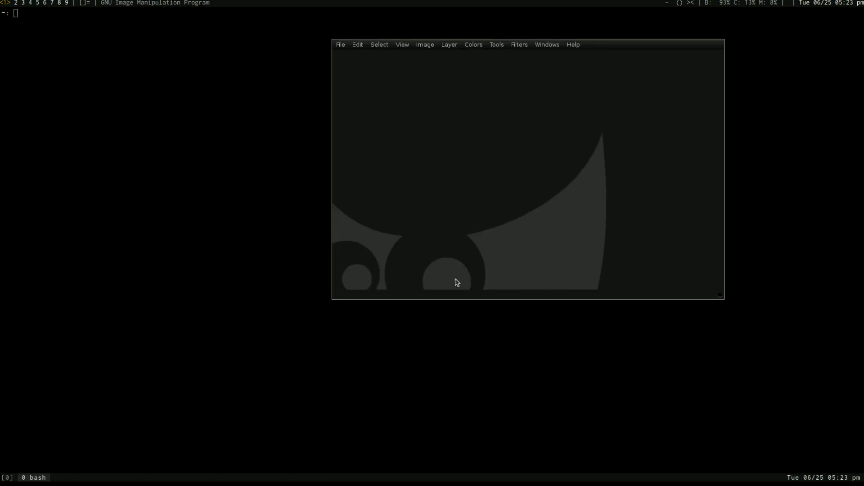
left_click_drag(498, 197, 317, 257)
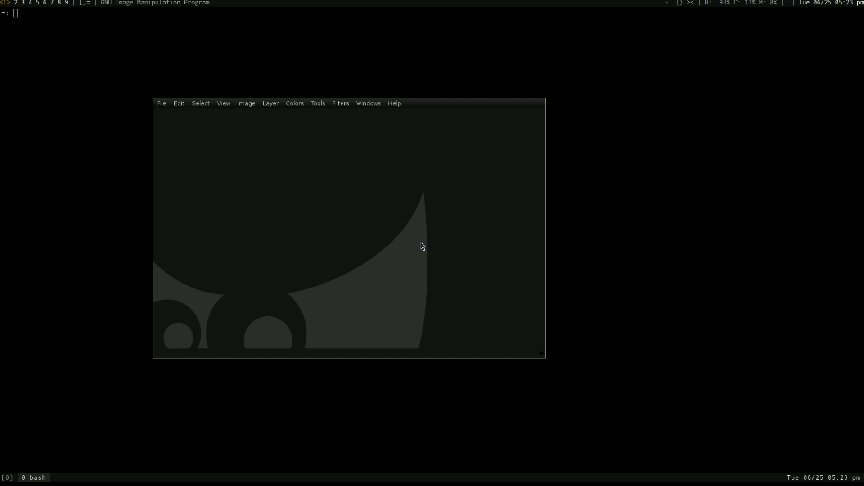
Tile the floating GIMP window beside the tmux terminal.
key("alt+shift+space")
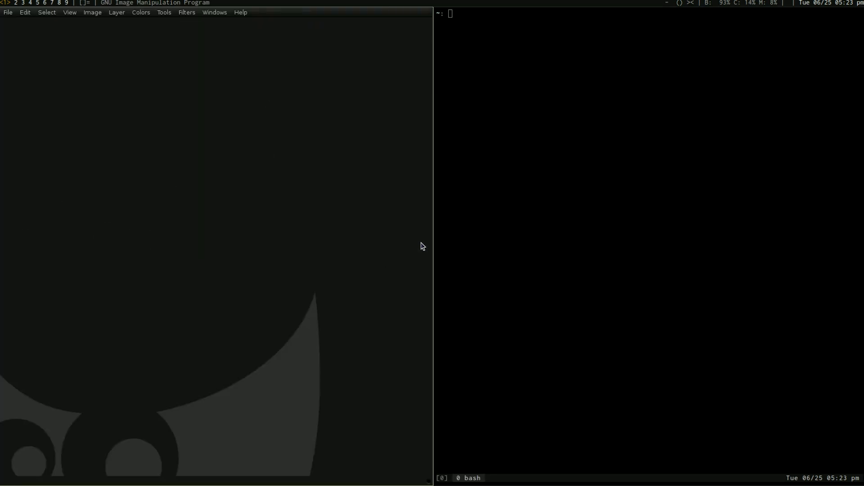
key("super+Return")
key("super+Return")
Float the GIMP window again, reposition it near the middle of the workspace and reduce its height.
left_click_drag(364, 378, 324, 290)
left_click_drag(212, 203, 484, 240)
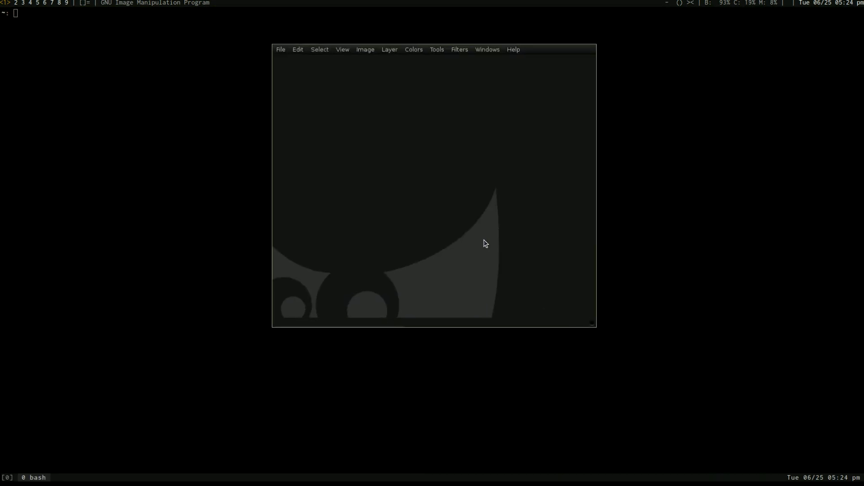
left_click_drag(379, 185, 497, 239)
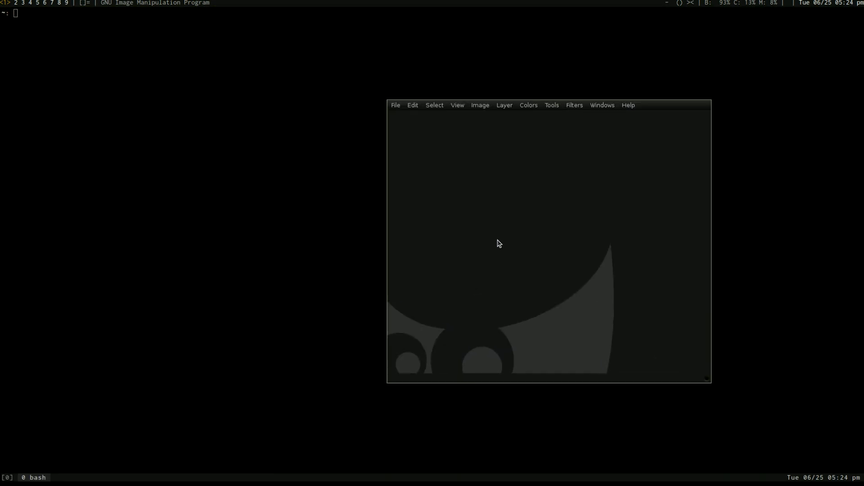
left_click_drag(480, 223, 396, 223)
left_click_drag(459, 246, 625, 355)
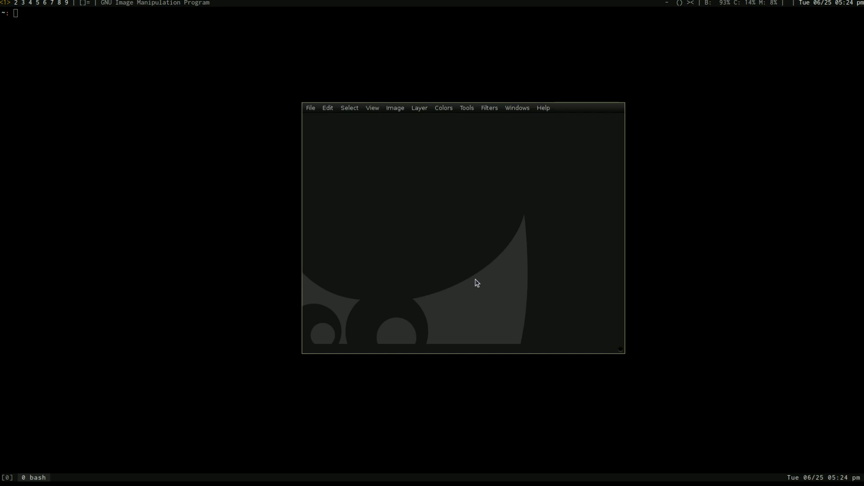
Quit the floating GIMP window to return to the tmux terminal.
key("ctrl+q")
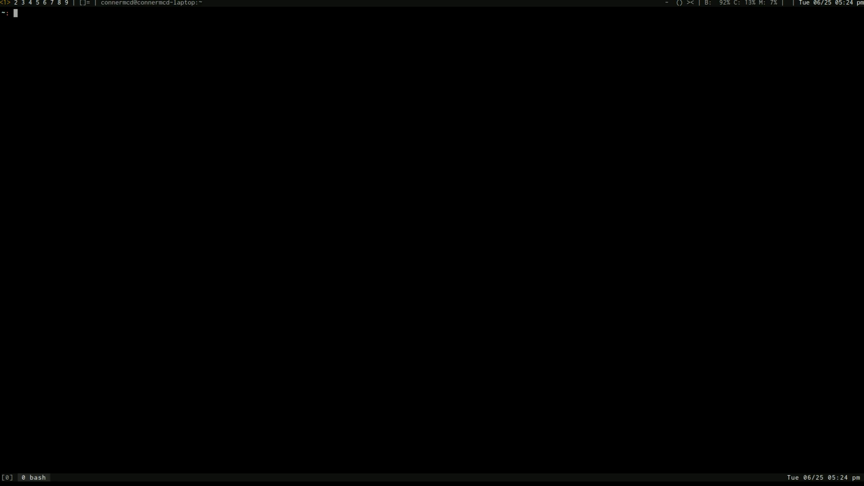
type("wicd-cli")
key("ctrl+u")
Display the definition of the wifi alias in the terminal and list the available wireless networks with wifi -l.
type("alias wifi")
key("Return")
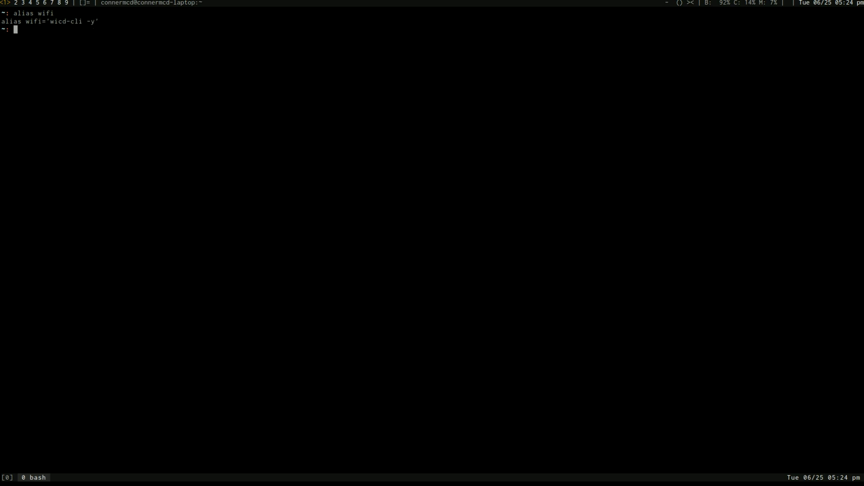
type("wifi -l")
key("Return")
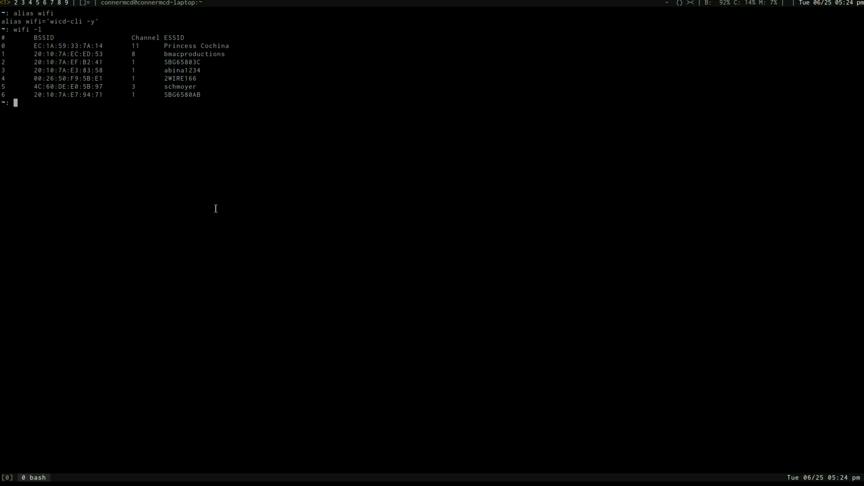
type("wifi -n 0 -c")
key("ctrl+u")
Launch wicd-gtk through the dmenu program launcher.
key("alt+p")
type("wi")
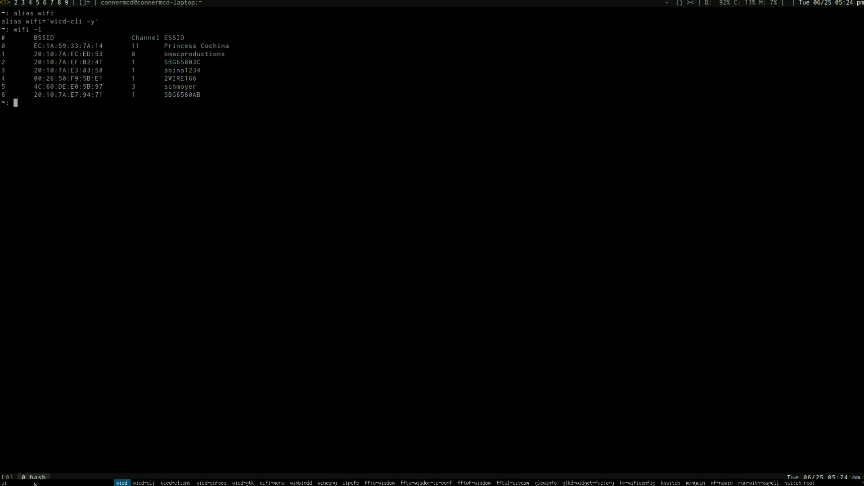
type("cd-gtk")
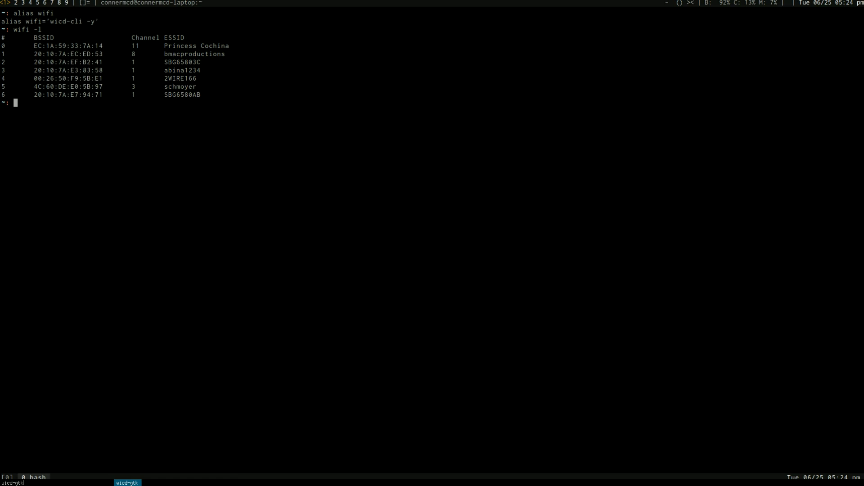
key("Return")
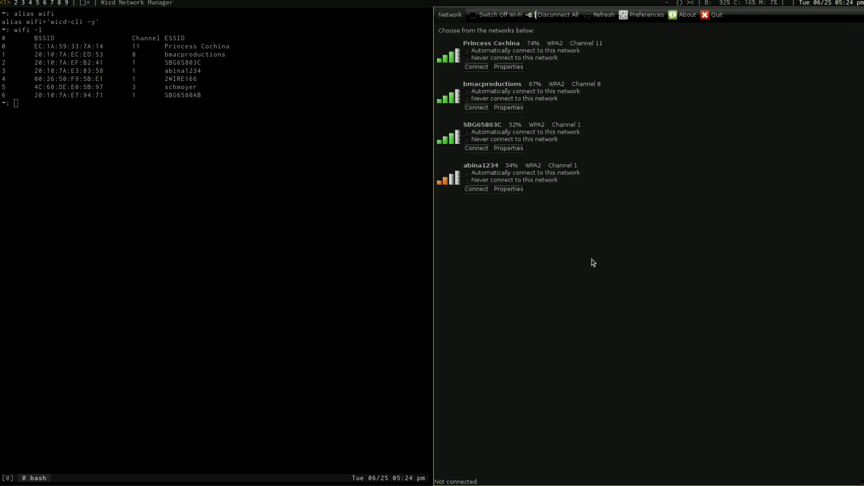
View the properties of the first listed wireless network, dismiss them and close the network manager window.
left_click(508, 67)
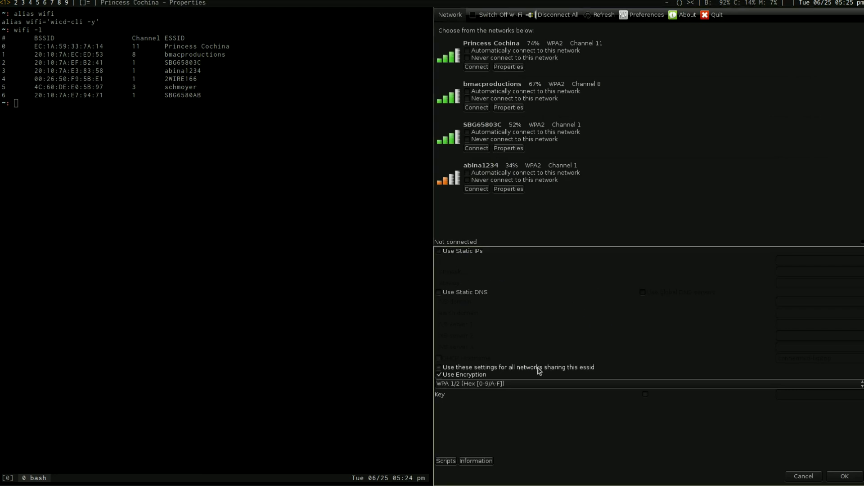
key("Escape")
key("super+shift+c")
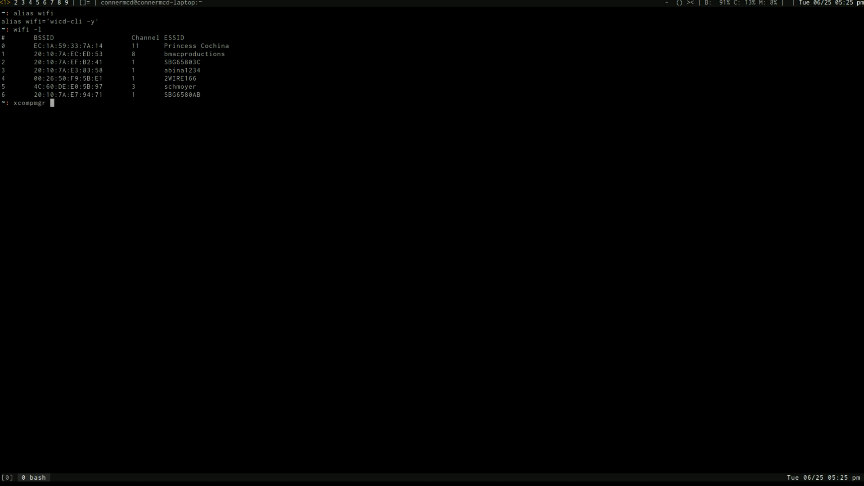
Run xcompmgr without options and open three additional terminal windows to show the compositing effect.
key("Return")
key("alt+shift+Return")
key("alt+shift+Return")
key("alt+shift+Return")
Close the three extra terminal windows and stop the running xcompmgr process.
key("alt+shift+c")
key("alt+shift+c")
key("alt+shift+c")
key("ctrl+c")
Open .xinitrc in vim and copy the text "xcompmgr -cfD 5" from the commented line above exec xmonad.
type("vim .xinitrc")
key("Return")
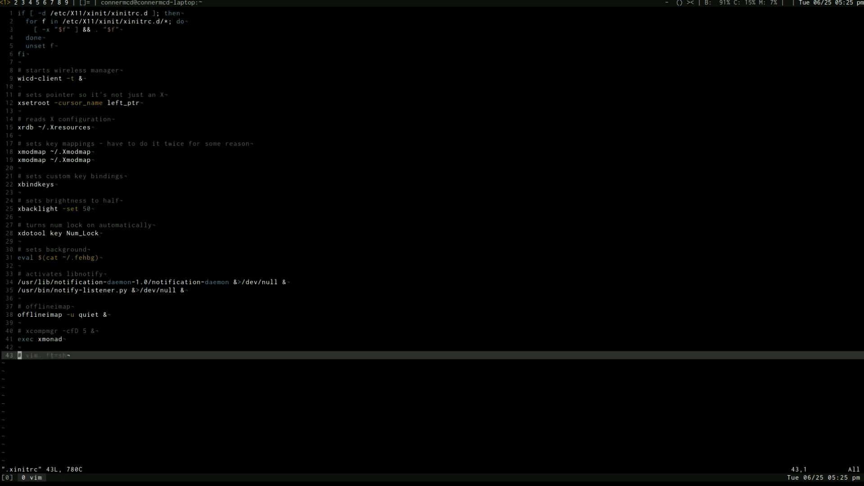
key("k")
key("k")
key("k")
key("w")
key("v")
key("l")
key("l")
key("l")
key("l")
key("l")
key("l")
key("l")
key("l")
key("l")
key("l")
key("l")
key("l")
key("l")
key("l")
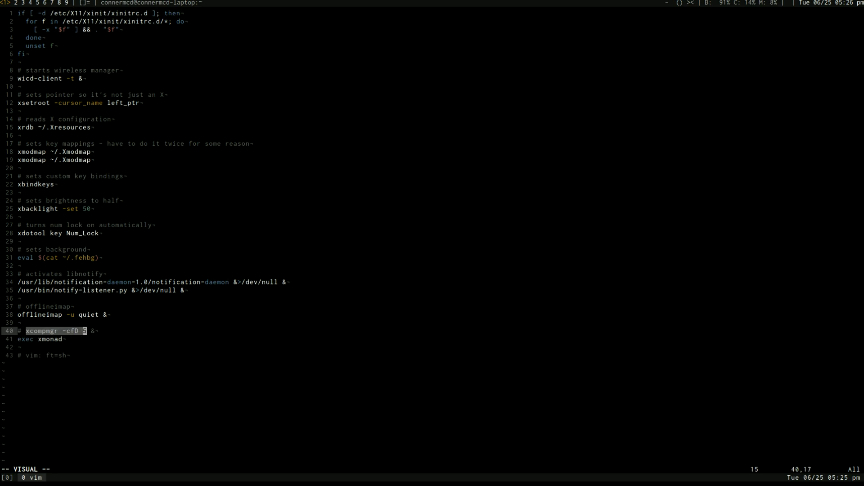
key("y")
Run the copied command xcompmgr -cfD 5 in a new terminal window and open two more terminals beside it.
key("alt+shift+Return")
middle_click(646, 134)
key("Return")
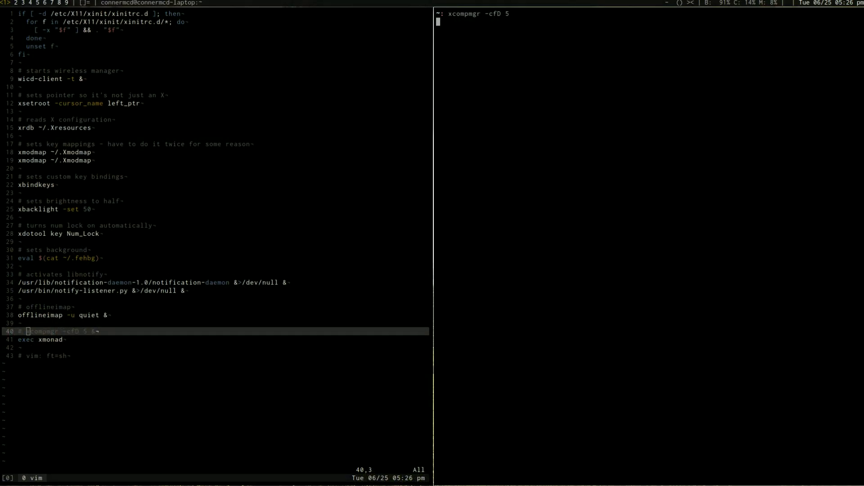
key("alt+shift+Return")
key("alt+shift+Return")
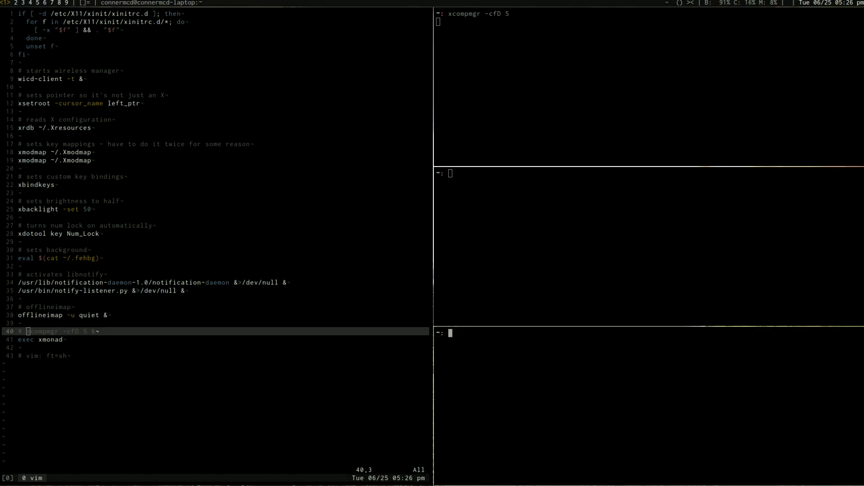
Close the two extra terminals, stop xcompmgr and close the terminal it ran in.
key("alt+shift+c")
key("alt+shift+c")
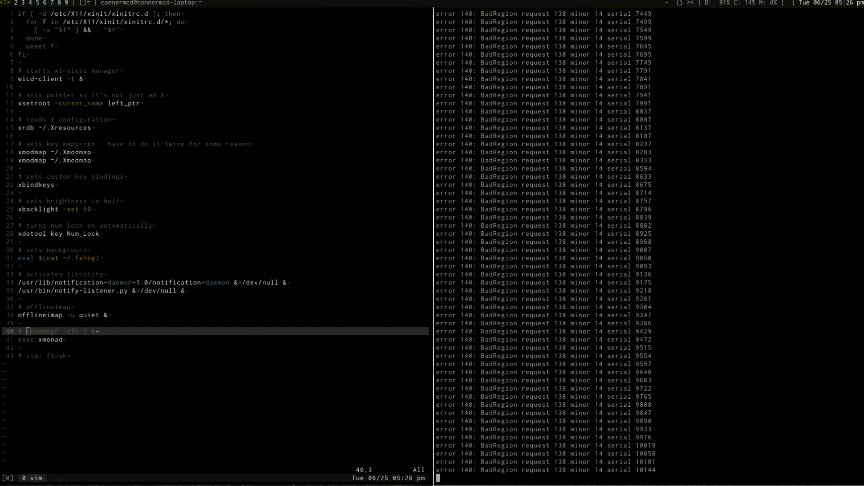
key("ctrl+c")
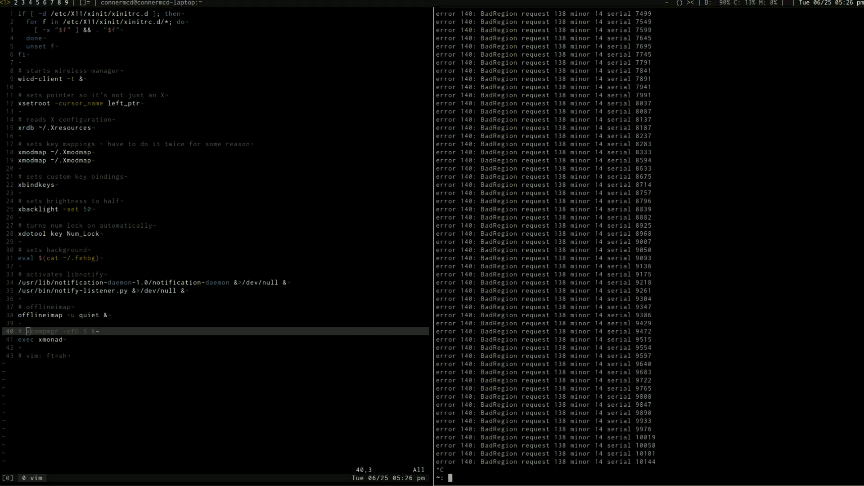
key("alt+shift+c")
Exit vim from the .xinitrc file and clear the terminal screen.
key("k")
key("j")
key("shift+z")
key("shift+z")
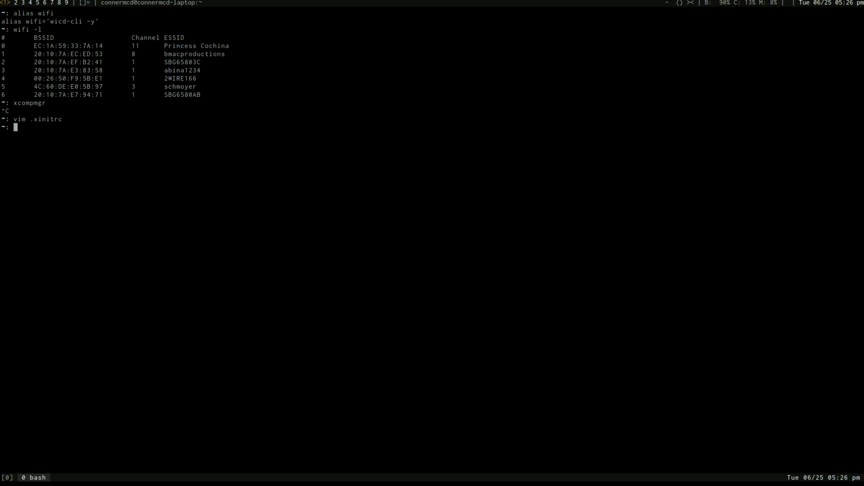
key("ctrl+l")
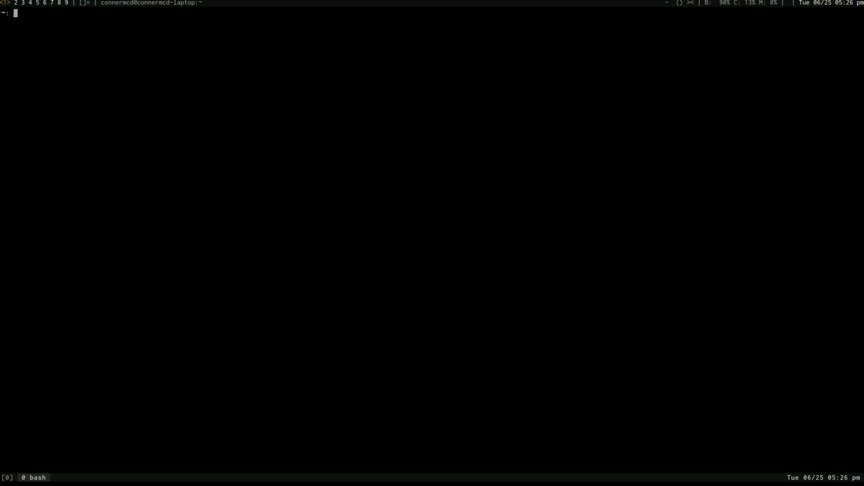
Open one additional terminal window without compositing and close it again.
key("alt+shift+Return")
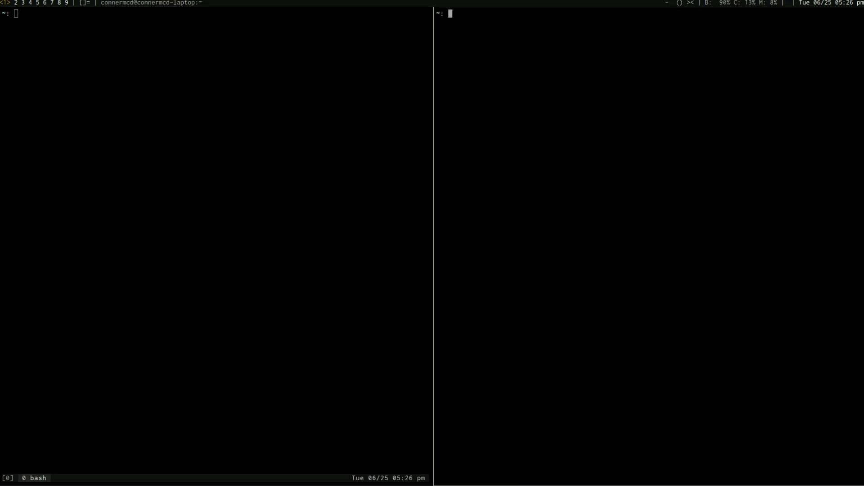
key("alt+shift+c")
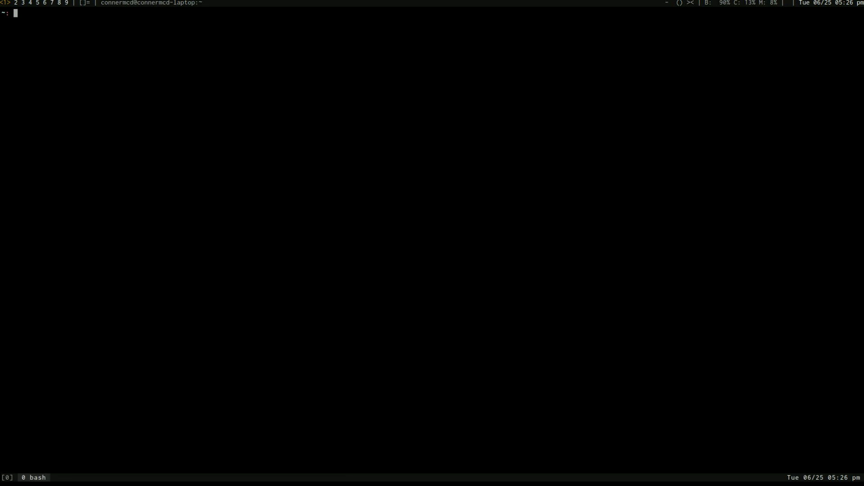
Display the system information with uname -a and select the kernel version in the output.
type("uname -a")
key("Return")
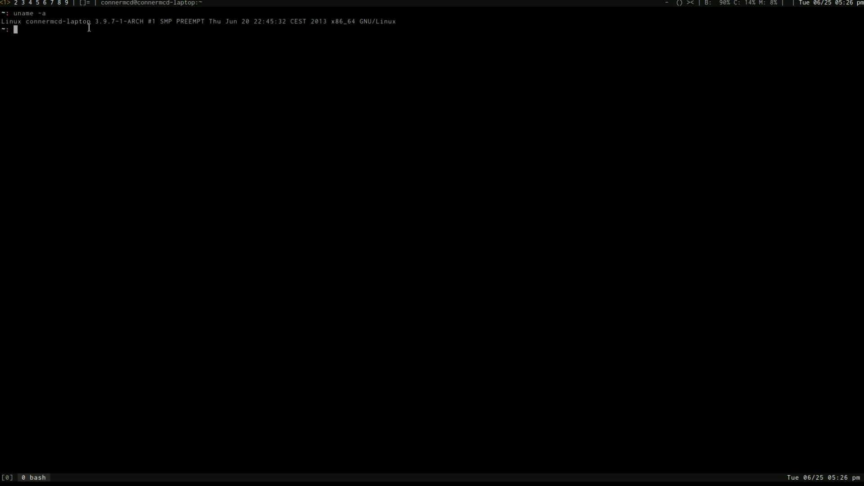
left_click_drag(93, 22, 127, 22)
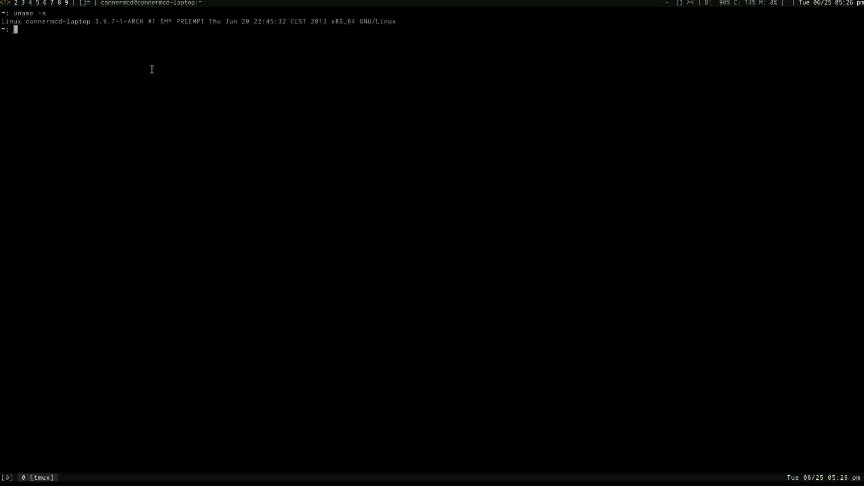